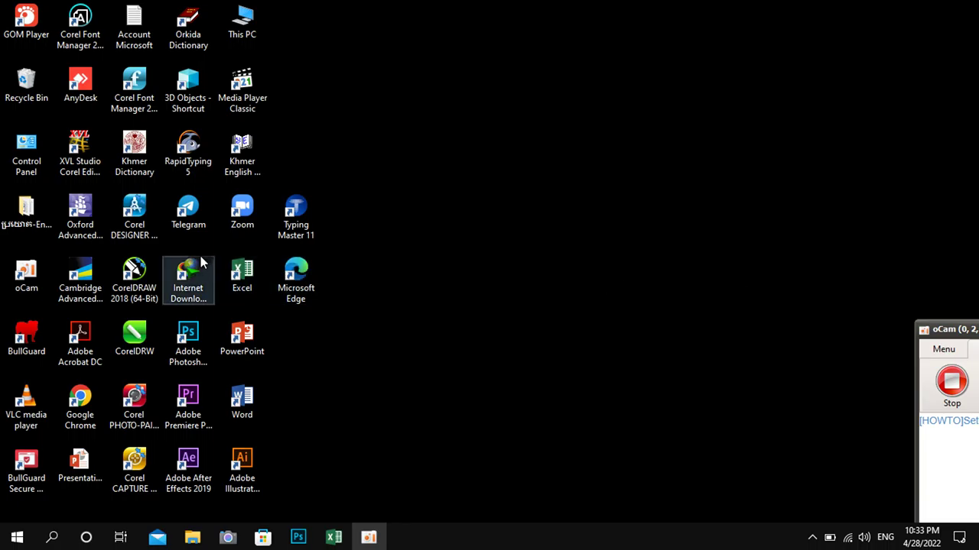
Open Excel, create a new blank workbook and maximise its window
double_click(239, 277)
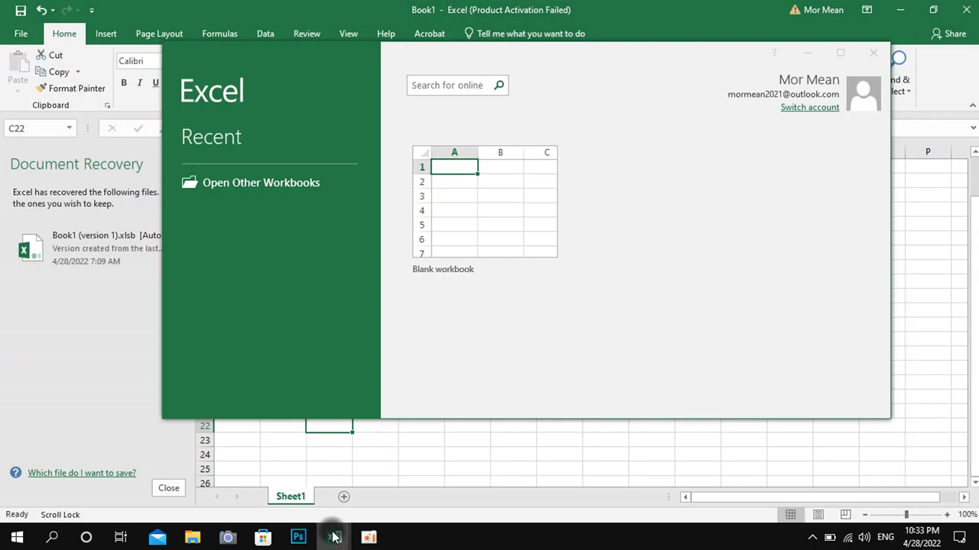
click(488, 237)
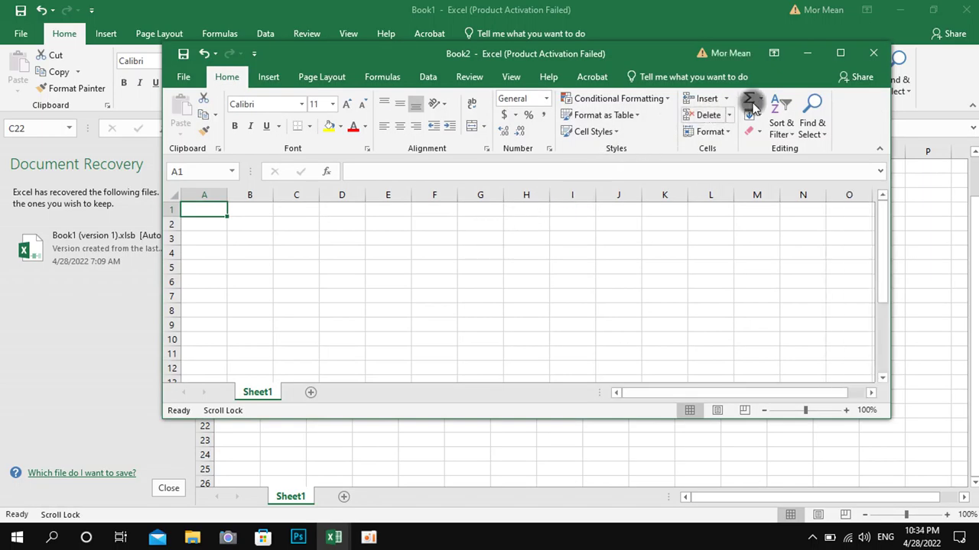
click(839, 54)
Enter 5 in cell F1 and fill column F down to F9 as a consecutive series ending at 13
click(271, 165)
text(5)
key(ctrl+Return)
drag(295, 173, 298, 281)
click(345, 299)
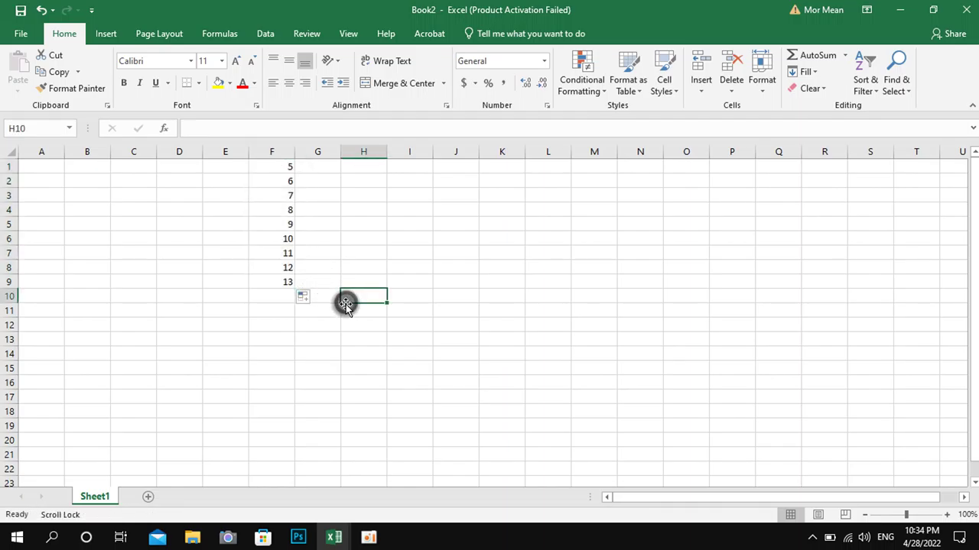
Enter the letter H in cell F10 and copy it down column F to F20
click(273, 308)
click(276, 298)
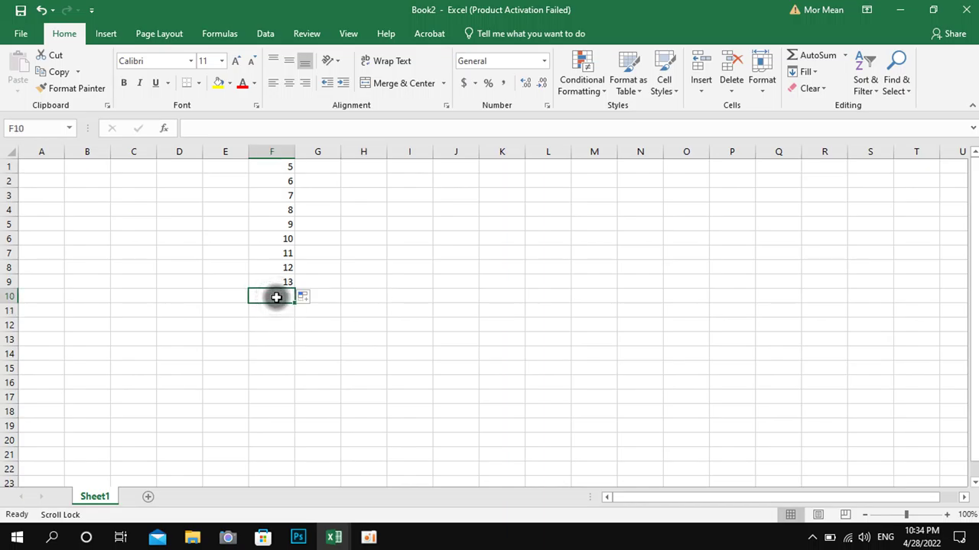
text(H)
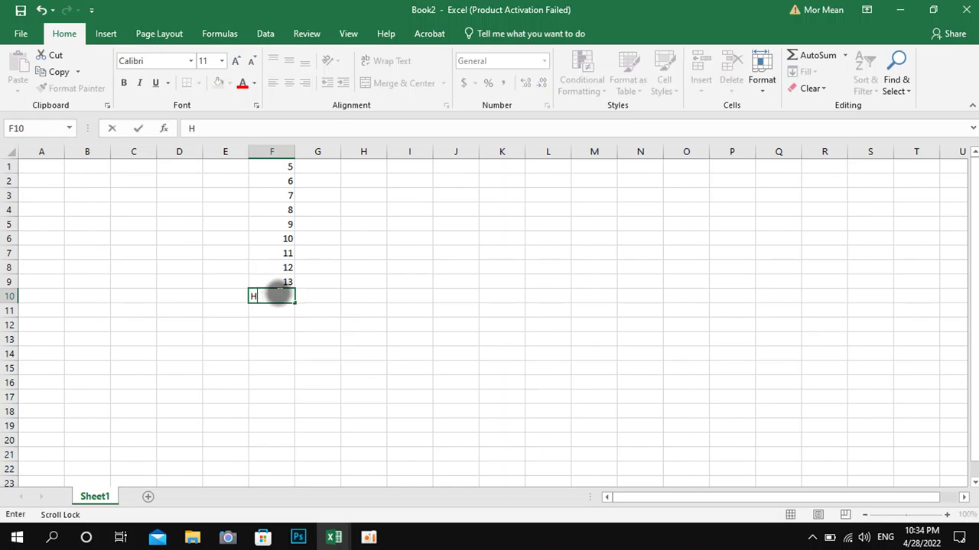
drag(294, 303, 309, 432)
click(371, 384)
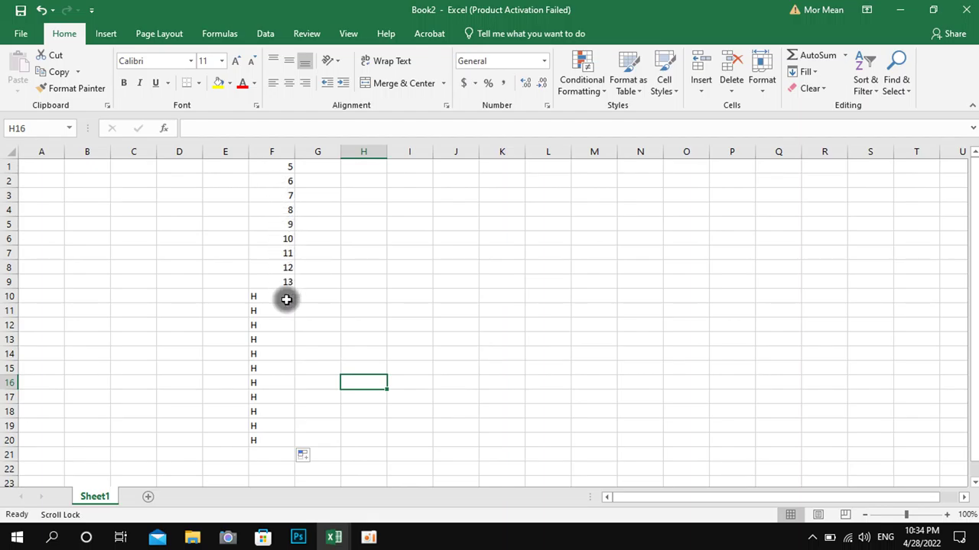
Look over the numeric cells and the text cells in column F
click(283, 170)
click(283, 185)
drag(286, 206, 283, 230)
click(251, 321)
click(261, 370)
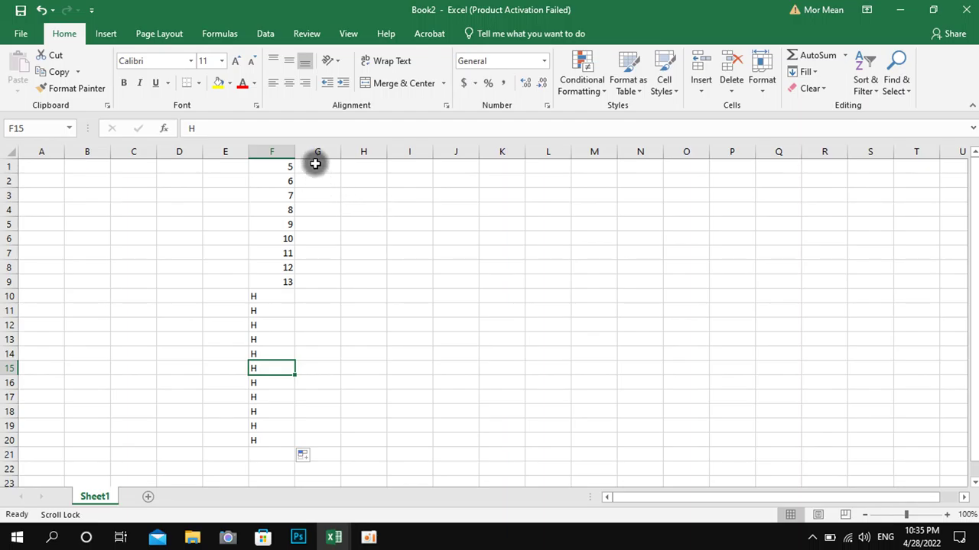
click(421, 182)
click(457, 181)
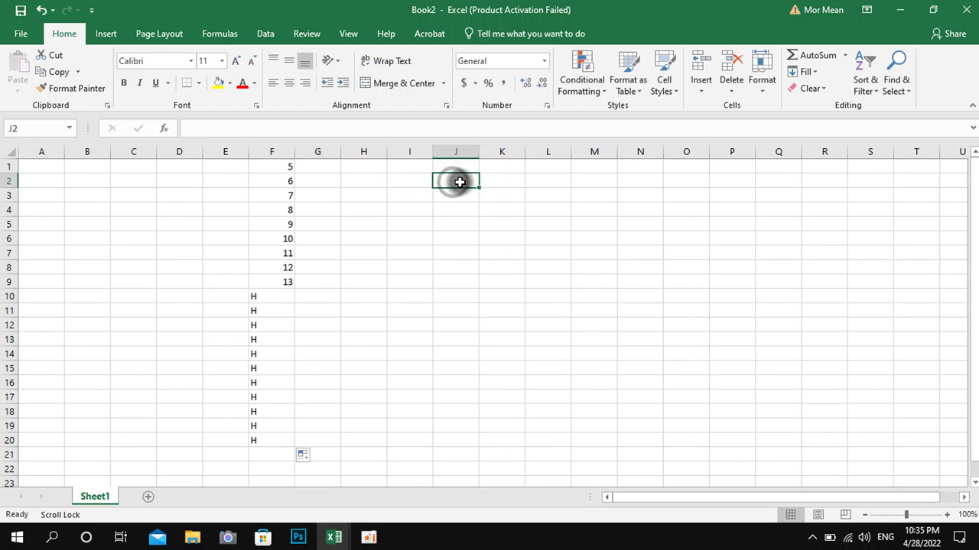
click(499, 192)
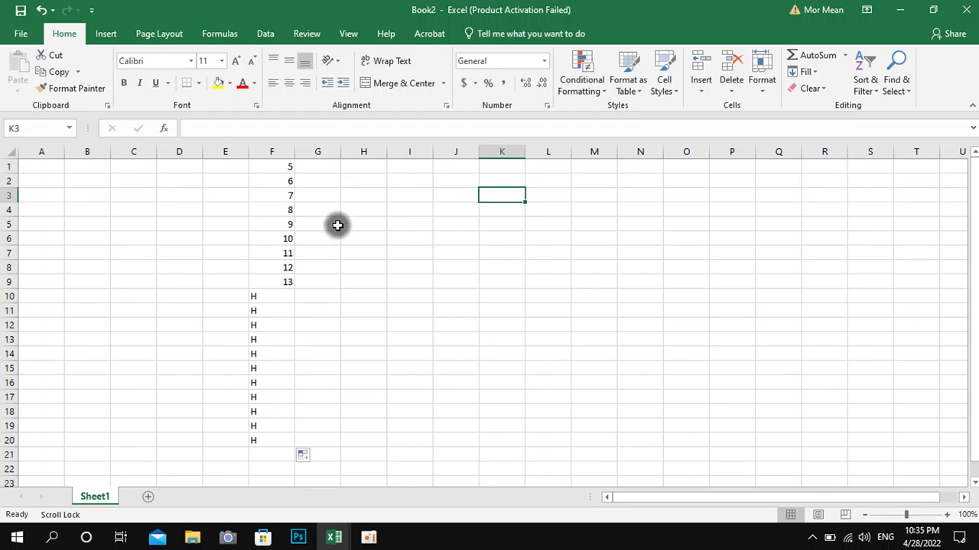
scroll(317, 295, down, 2)
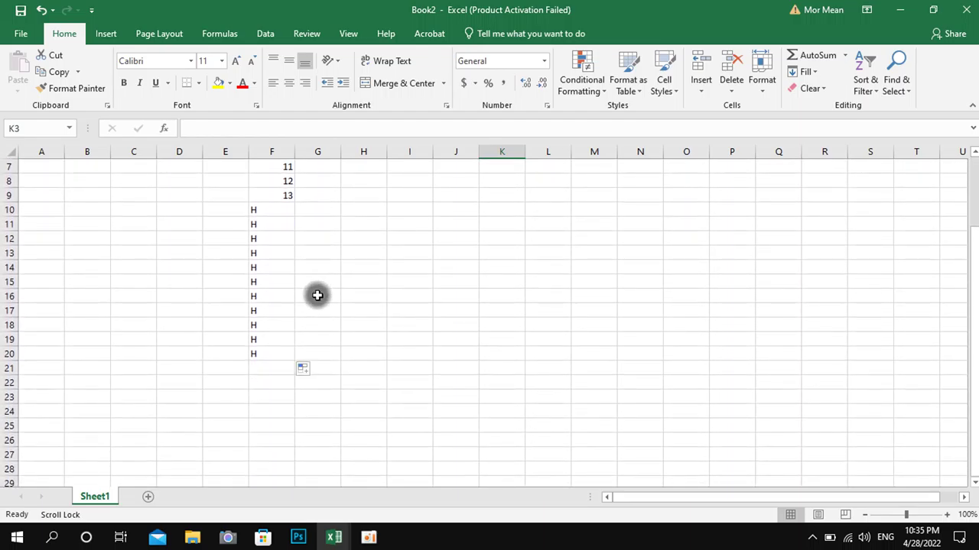
scroll(318, 295, down, 1)
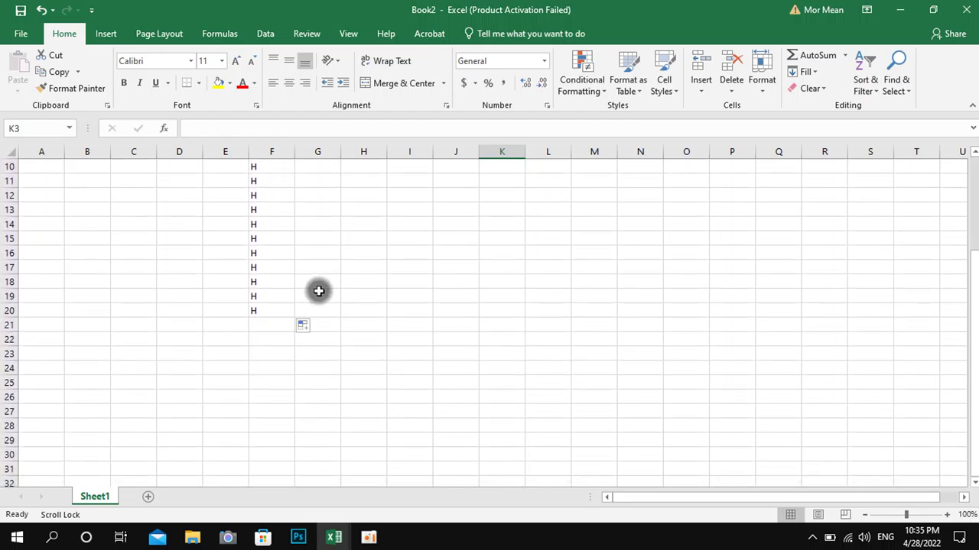
click(260, 327)
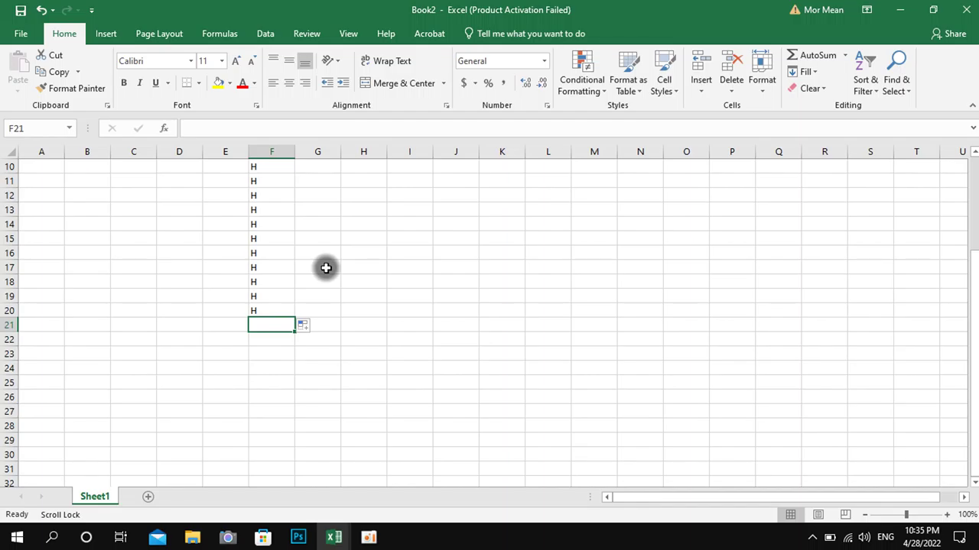
text(=)
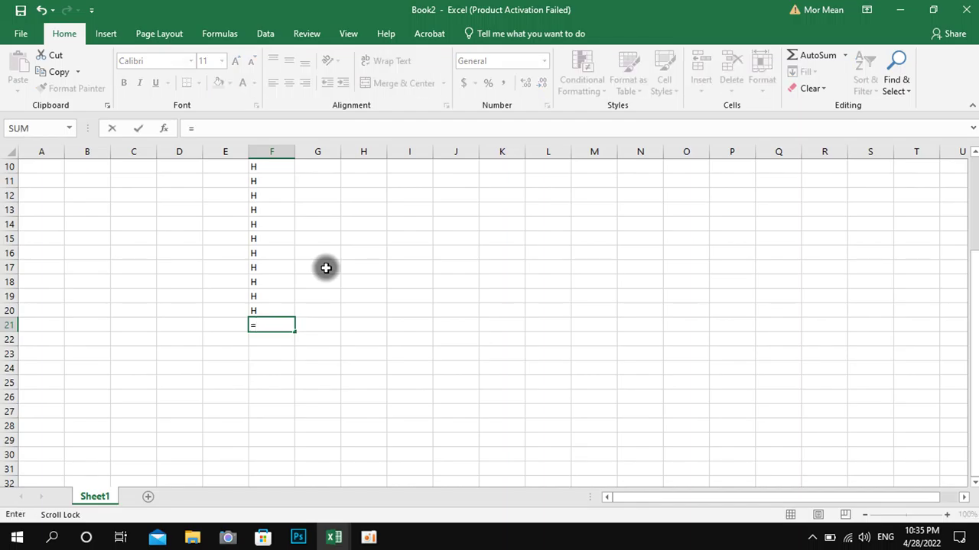
text(co)
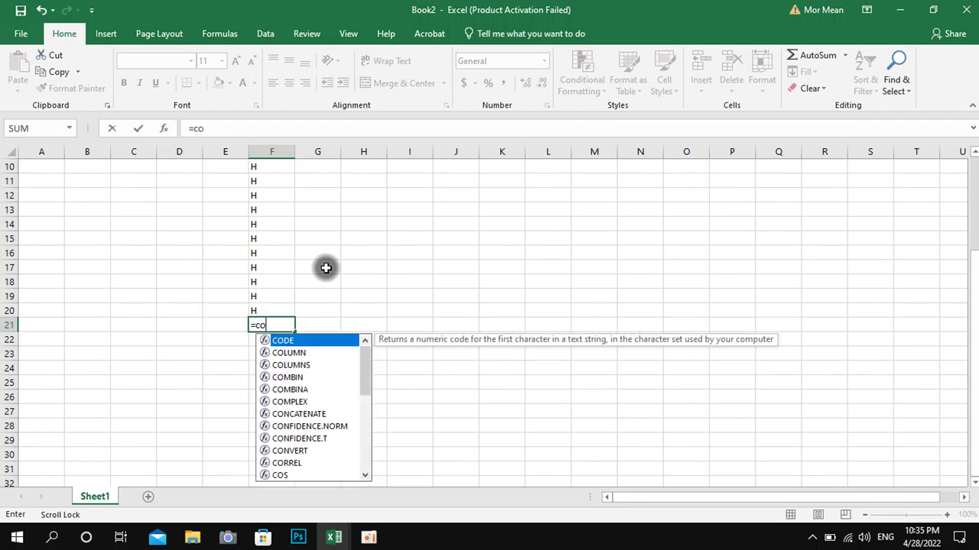
text(unta)
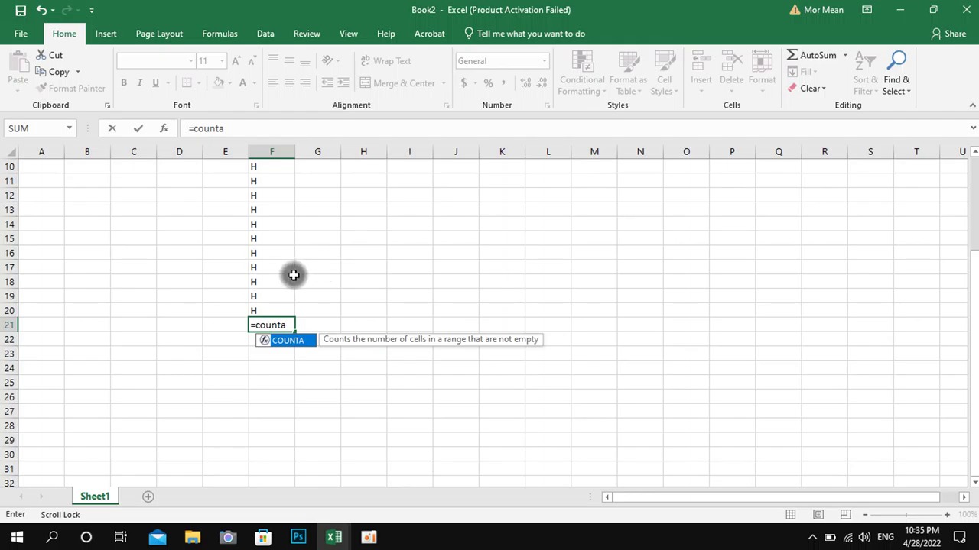
scroll(293, 275, up, 2)
scroll(293, 275, up, 1)
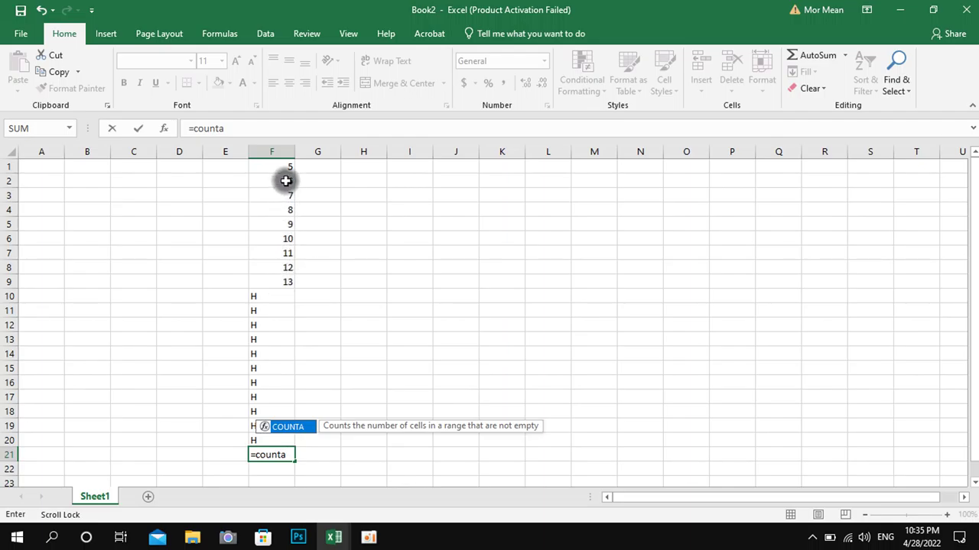
mouse_move(287, 170)
mouse_down()
mouse_move(282, 184)
mouse_move(286, 165)
mouse_up()
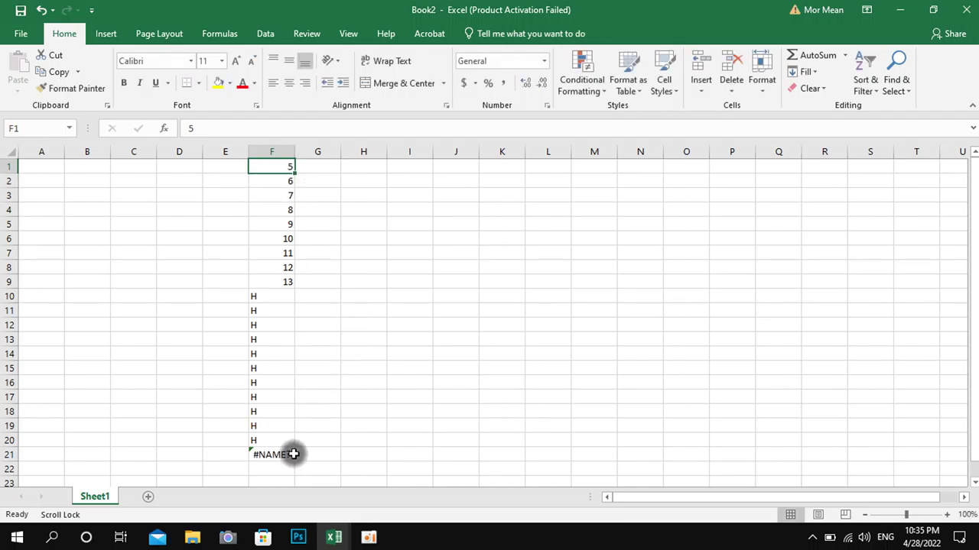
click(292, 454)
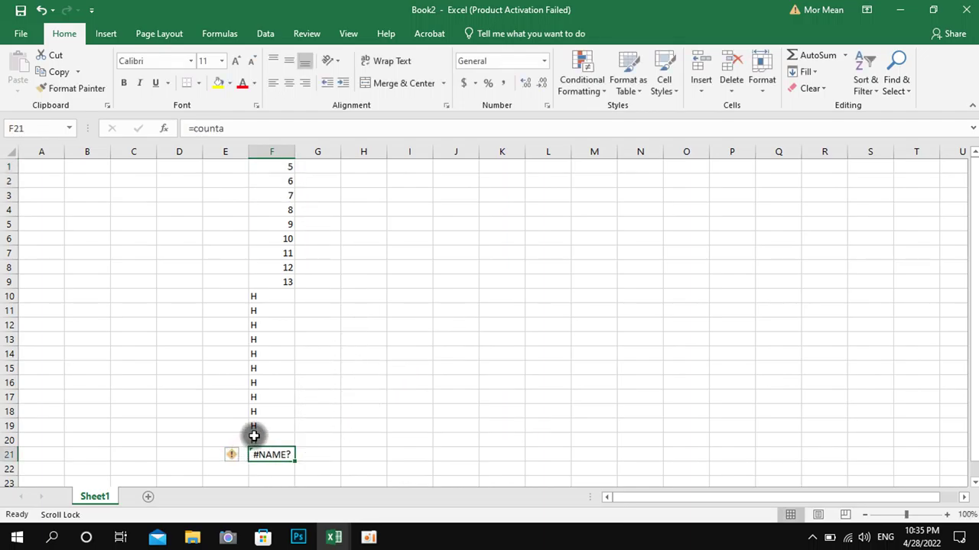
key(Delete)
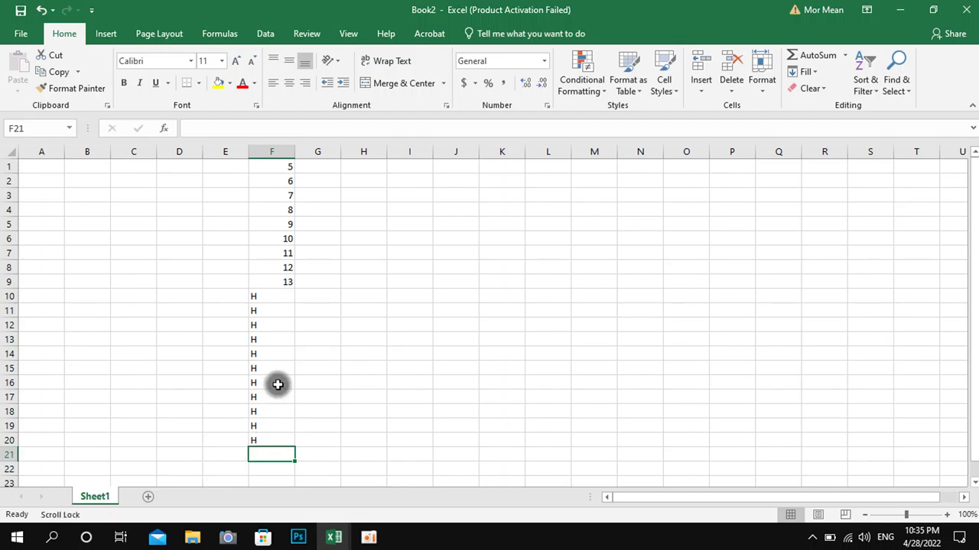
Enter the formula =COUNTA(F1:F20) in cell F21 to count the non-empty cells above it
scroll(281, 381, down, 2)
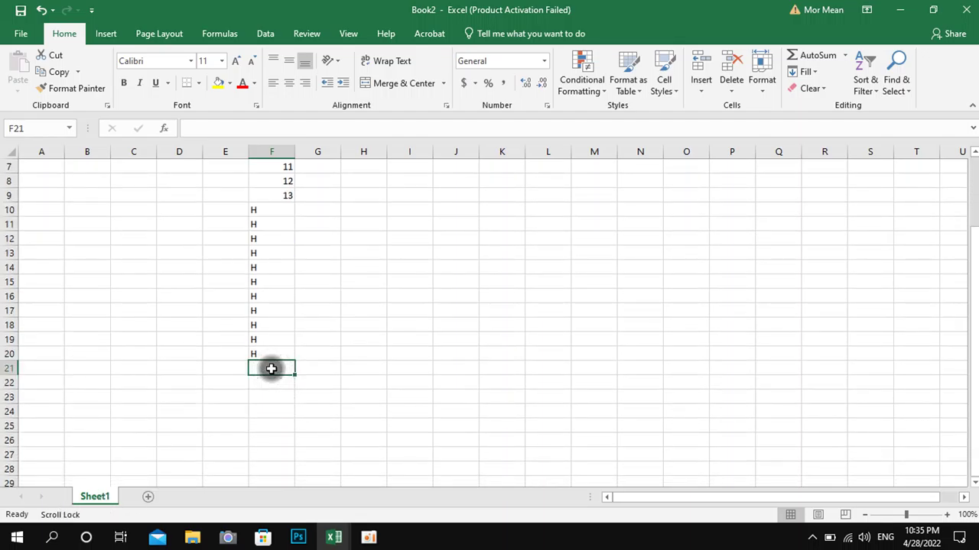
text(=)
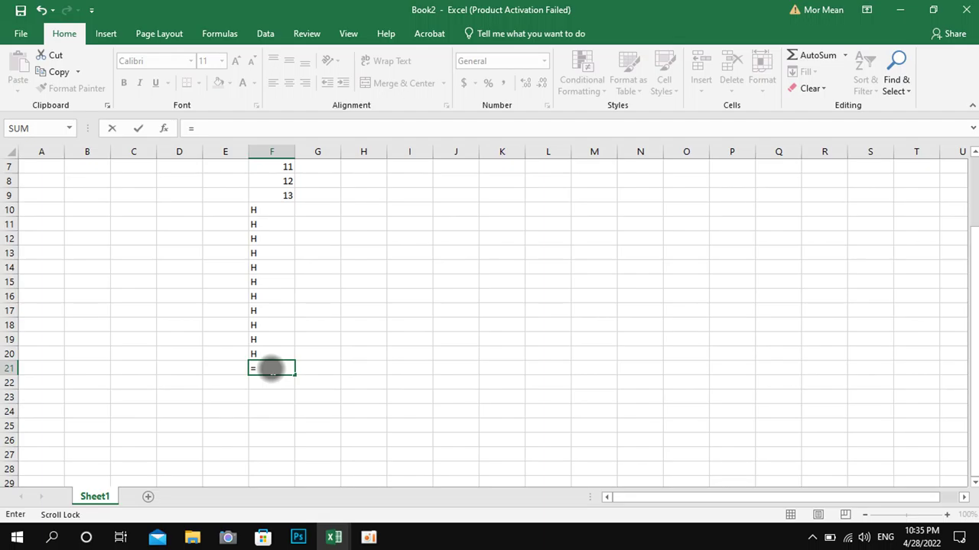
text(co)
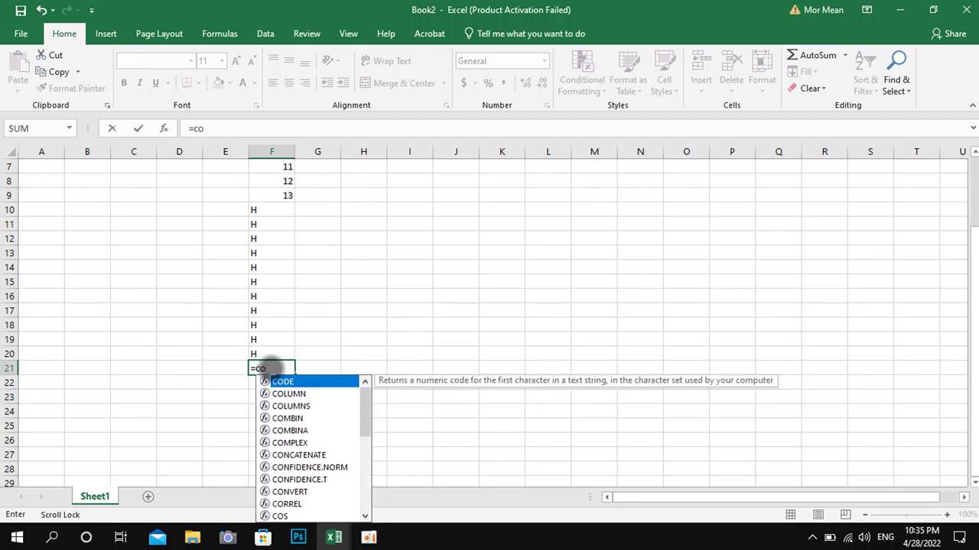
text(un)
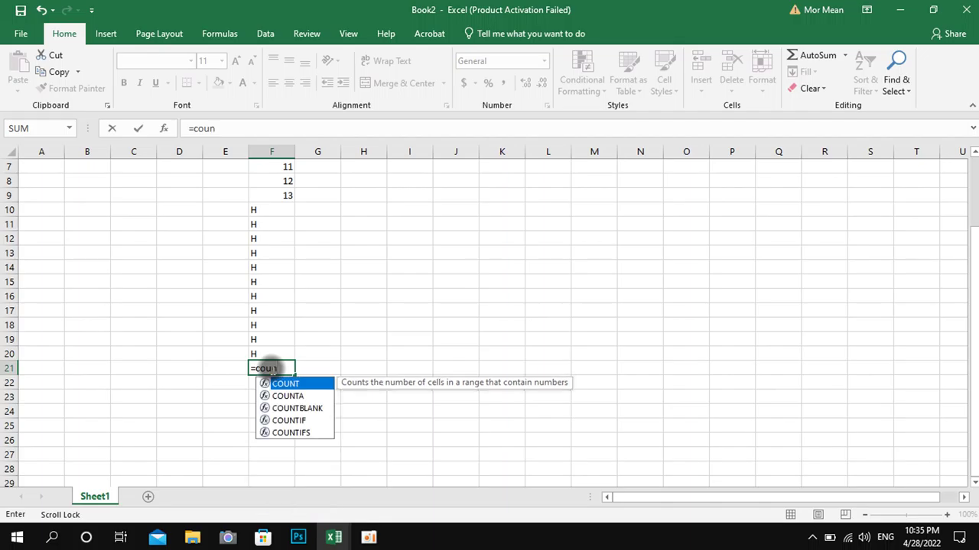
text(ta)
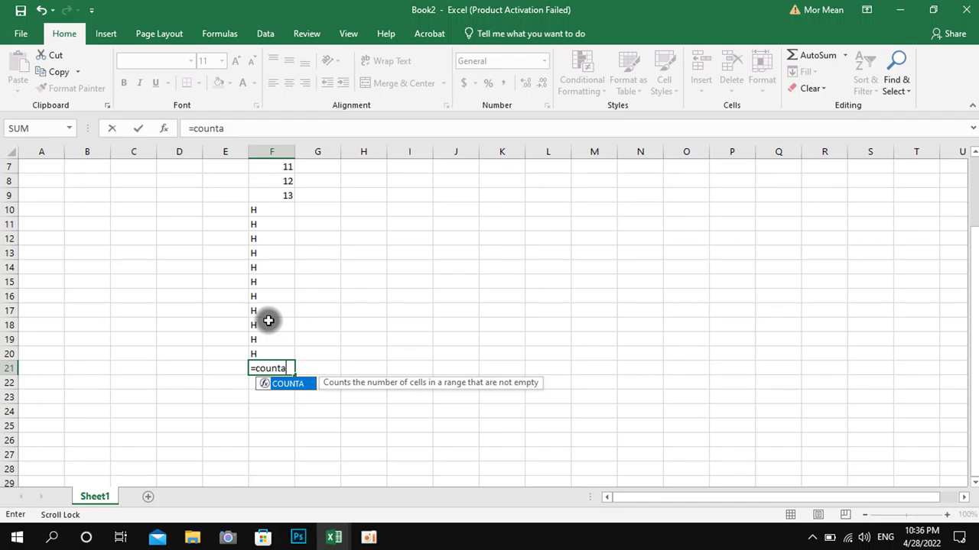
text(()
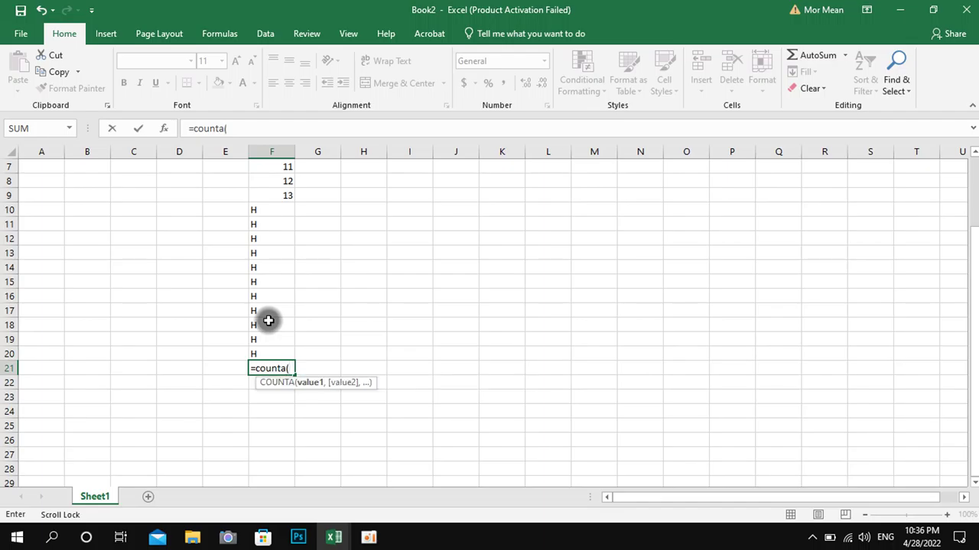
scroll(268, 321, up, 2)
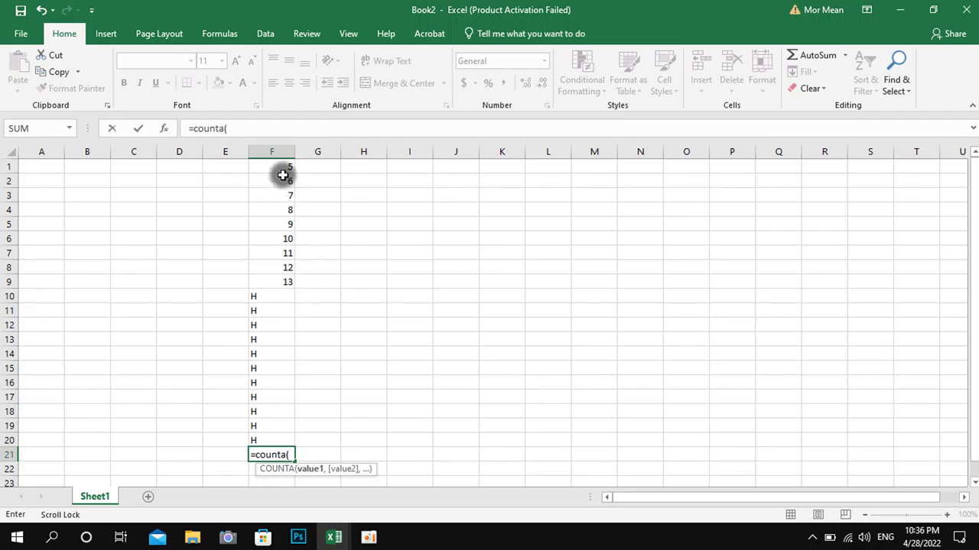
drag(283, 169, 264, 437)
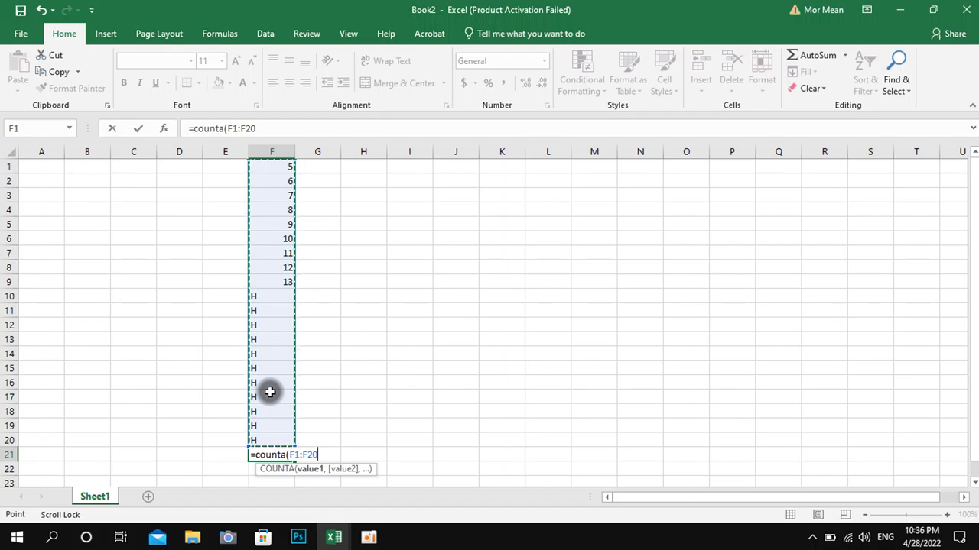
key(Return)
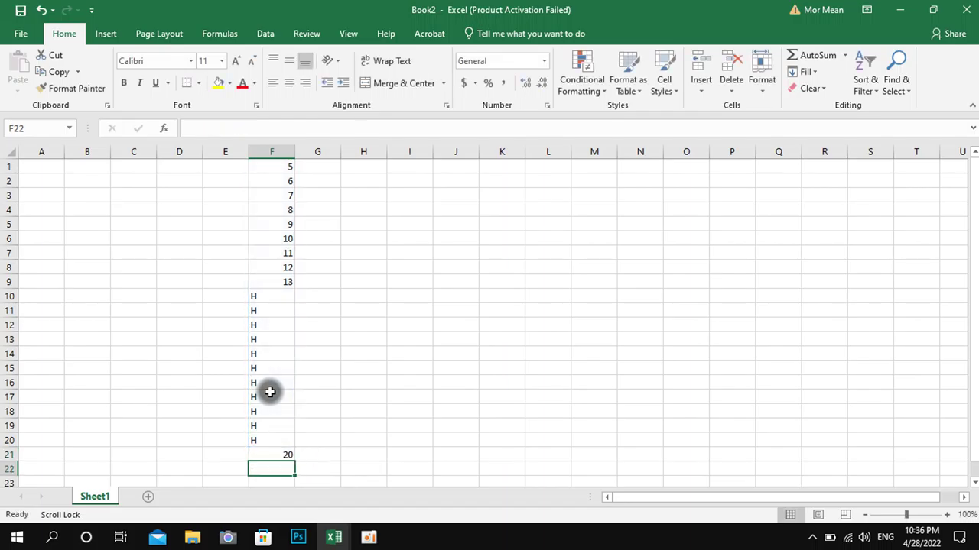
Check the COUNTA result in F21 by counting through each cell from F1 to F20
scroll(341, 393, down, 1)
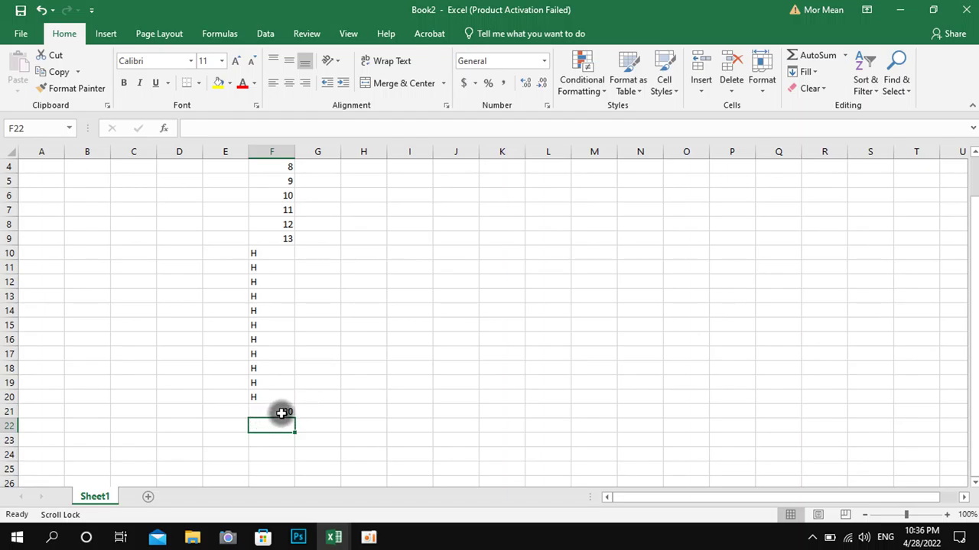
scroll(271, 413, up, 1)
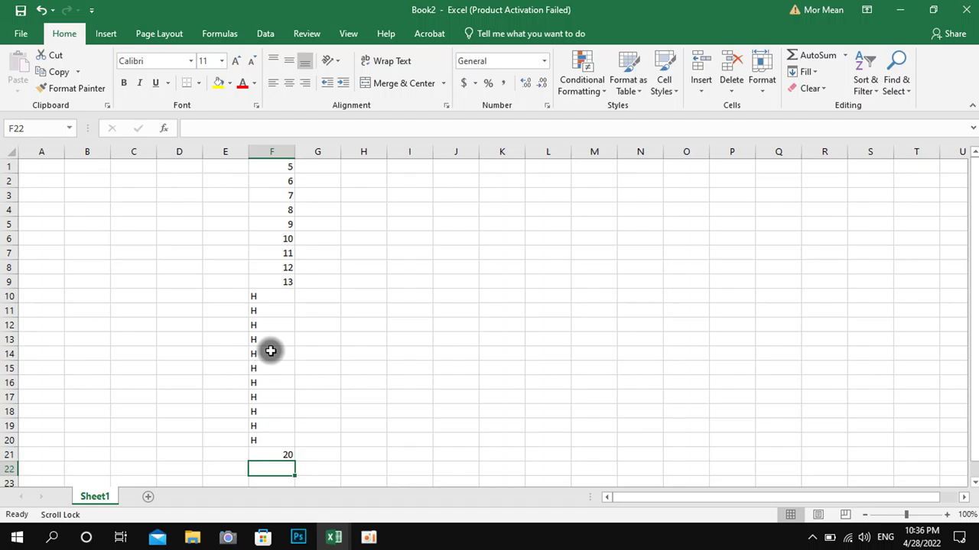
click(270, 169)
click(275, 183)
click(277, 198)
click(278, 210)
click(279, 224)
click(281, 237)
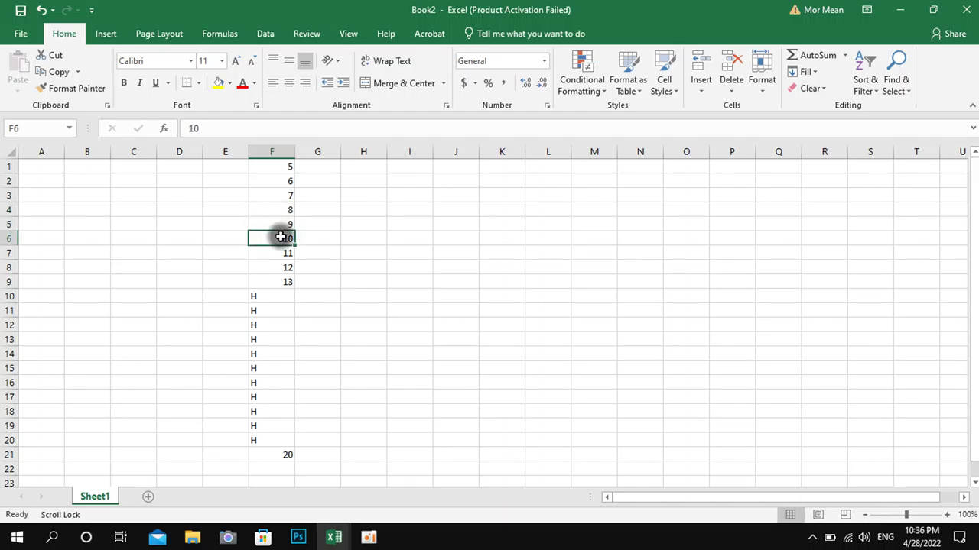
click(279, 252)
click(277, 266)
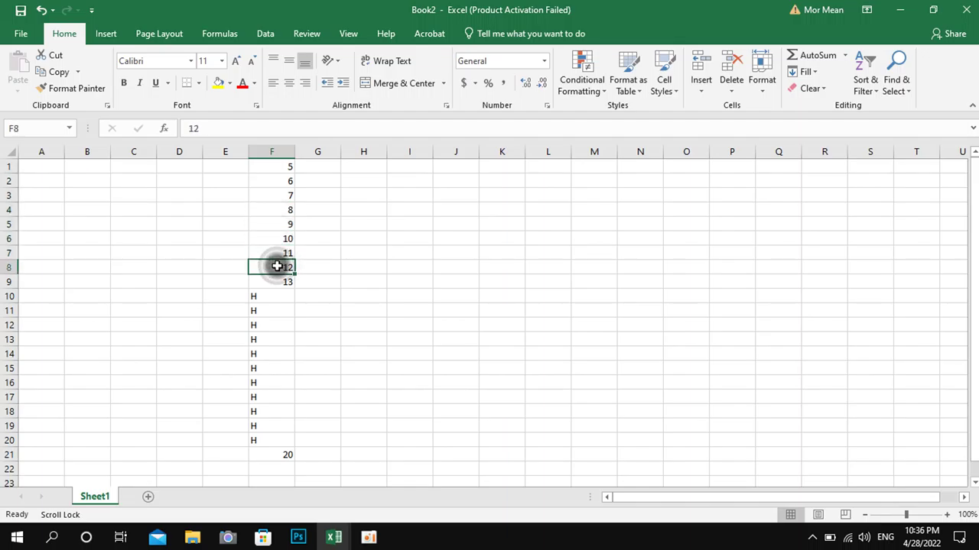
click(275, 281)
click(266, 293)
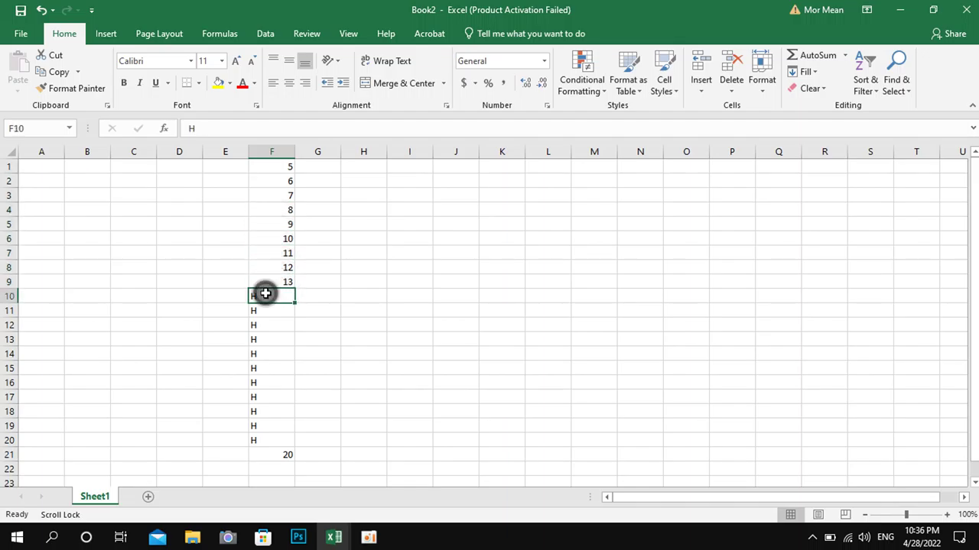
click(265, 311)
click(264, 326)
click(263, 339)
click(265, 354)
click(266, 369)
click(265, 383)
click(264, 396)
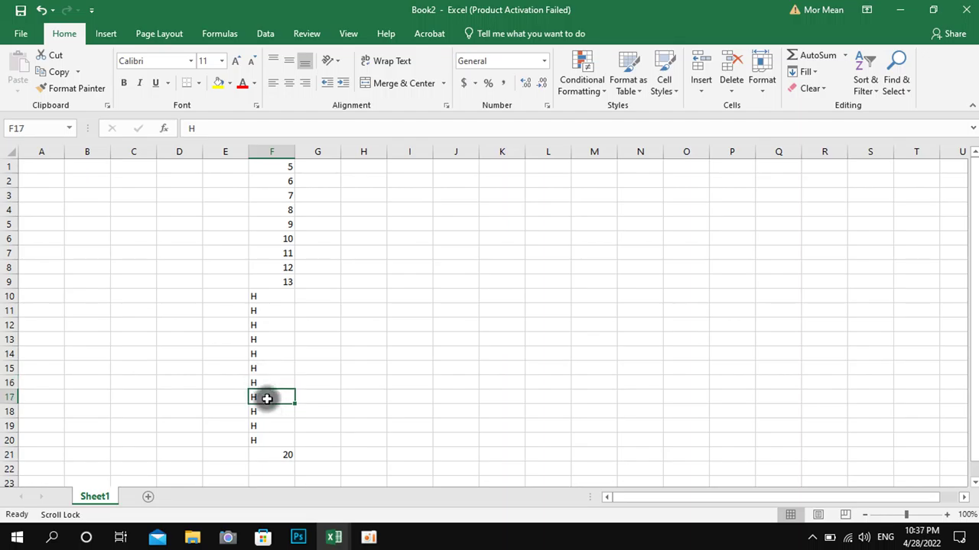
click(265, 411)
click(273, 431)
click(273, 439)
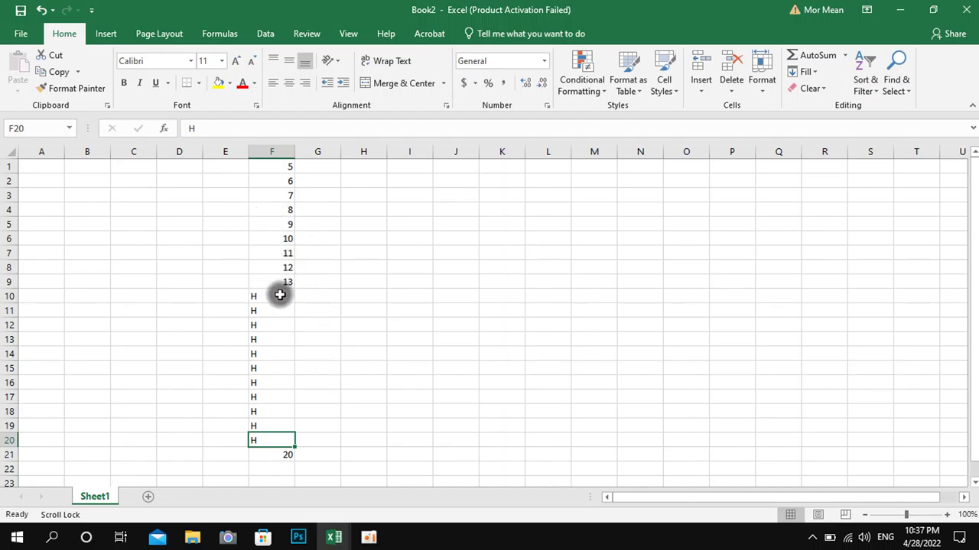
Enter the letter K in cell J5 and copy it down column J to J12
click(280, 454)
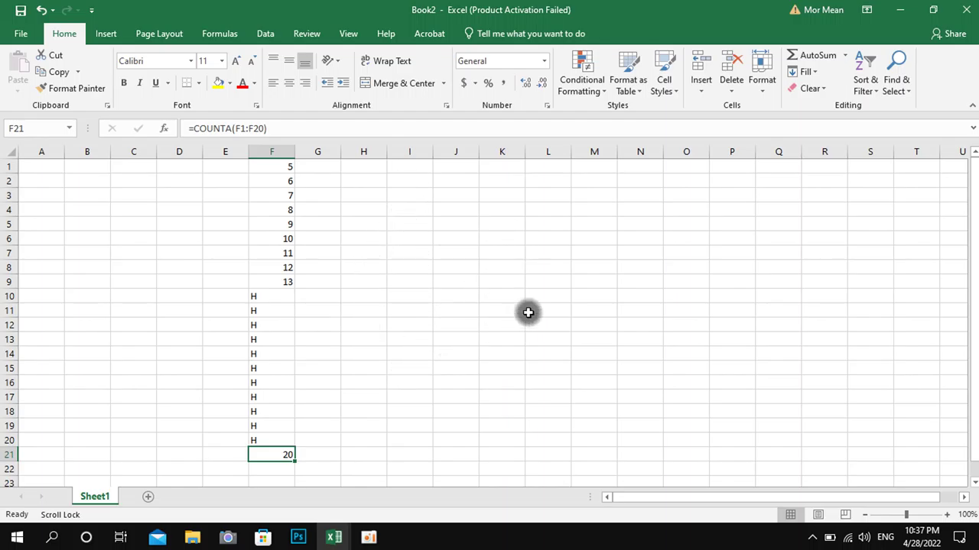
click(457, 226)
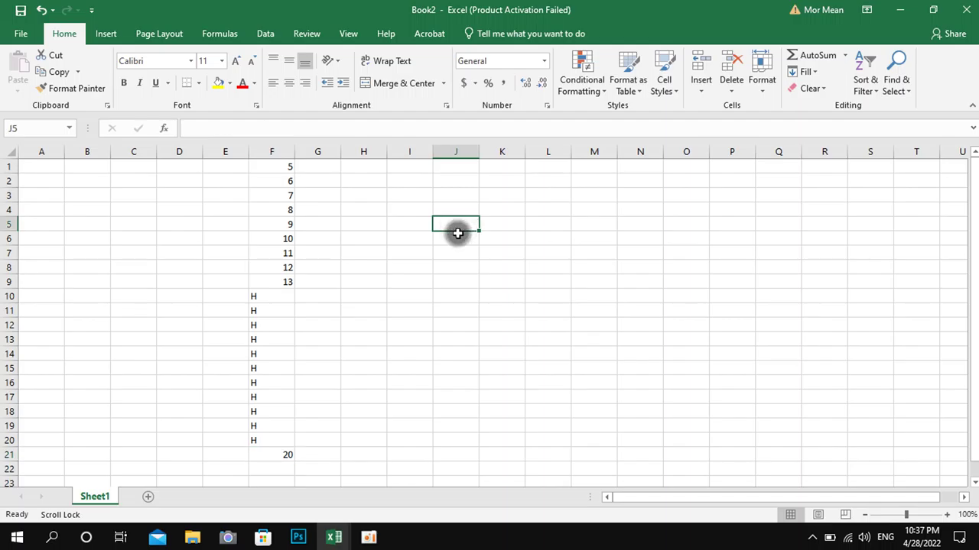
text(H)
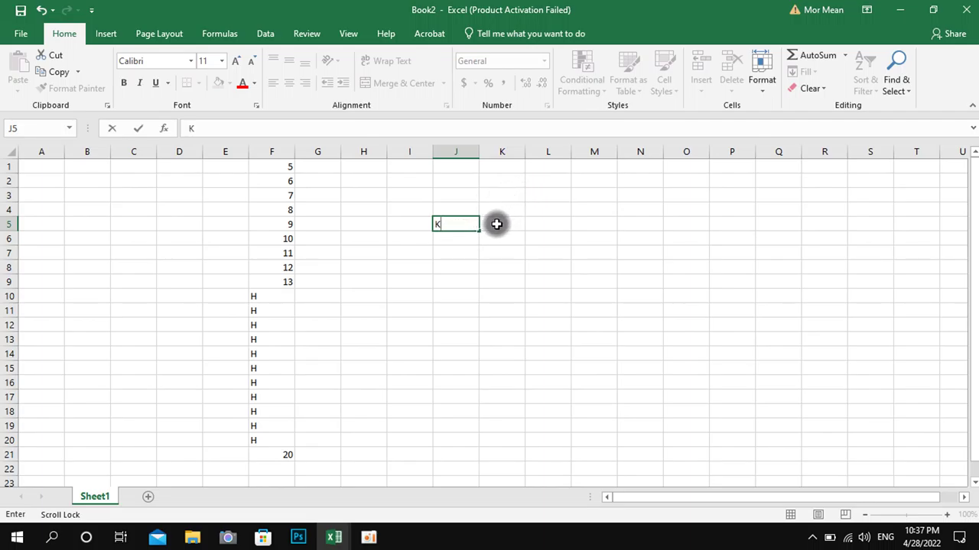
drag(476, 230, 480, 330)
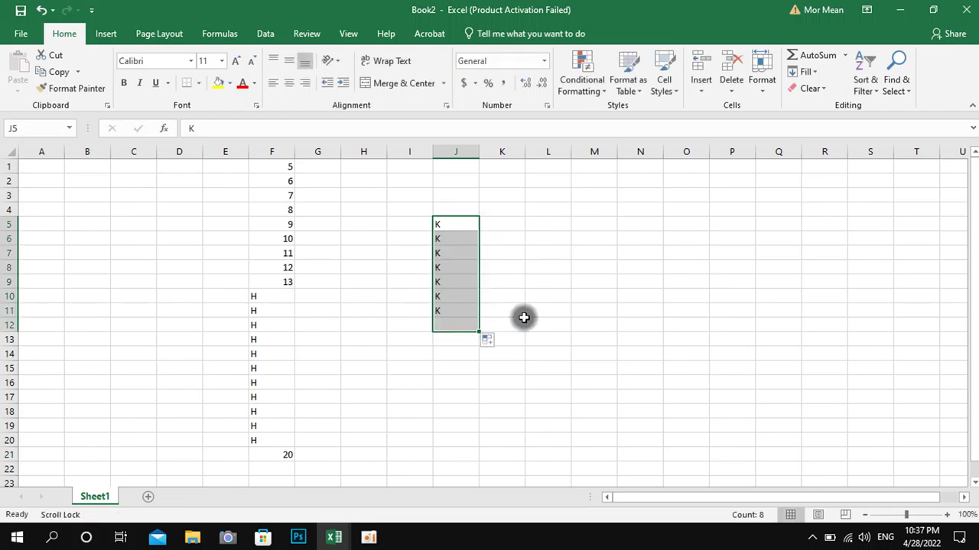
scroll(524, 319, down, 4)
scroll(525, 318, up, 4)
Enter 7 in cell J14 and fill a series increasing by one down column J to 71 in J78
click(445, 354)
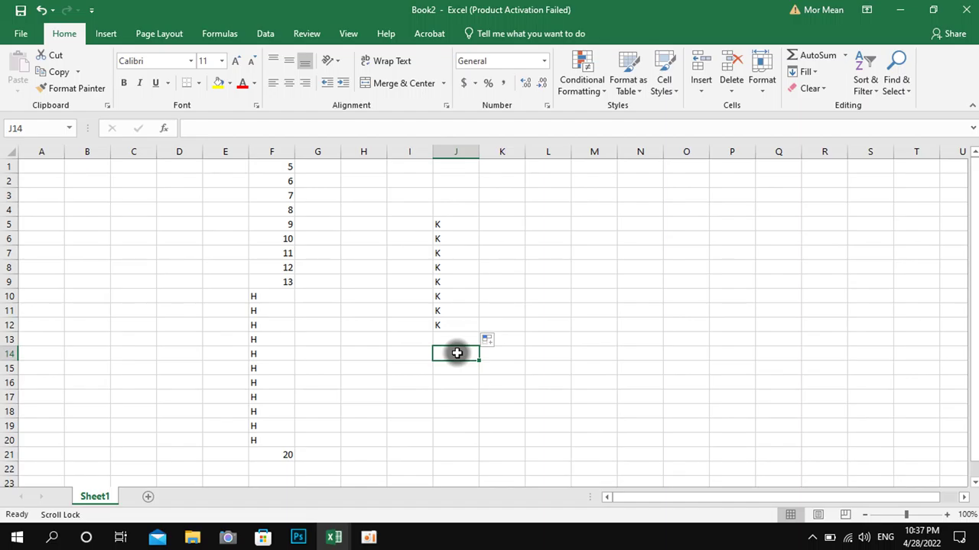
text(7)
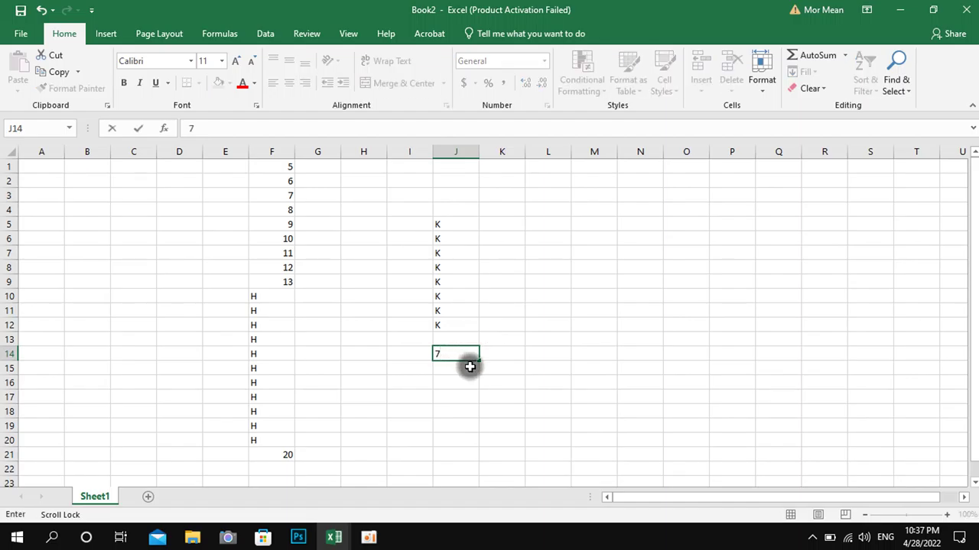
drag(478, 361, 474, 393)
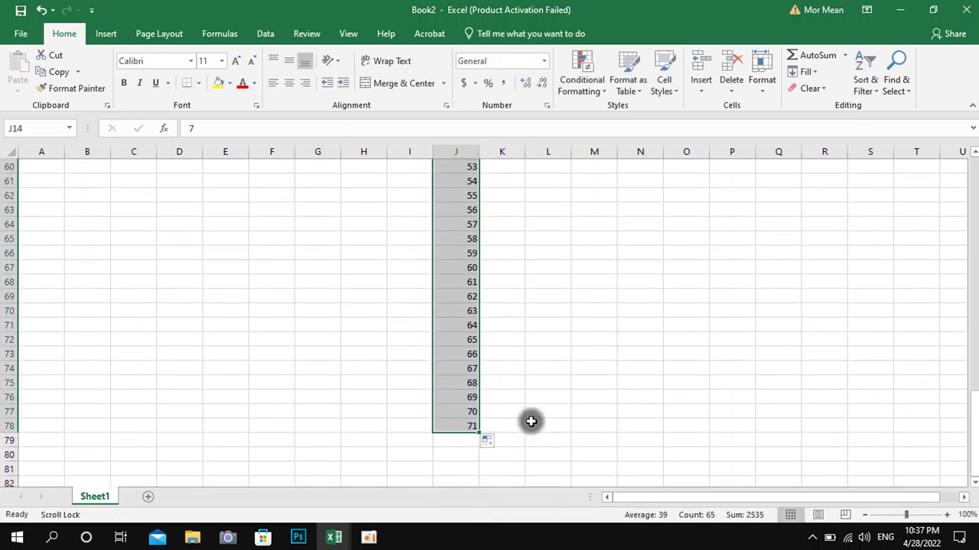
click(529, 423)
Enter a COUNTA formula in cell J79 to count the non-empty cells from J5 down to J78
scroll(529, 422, up, 20)
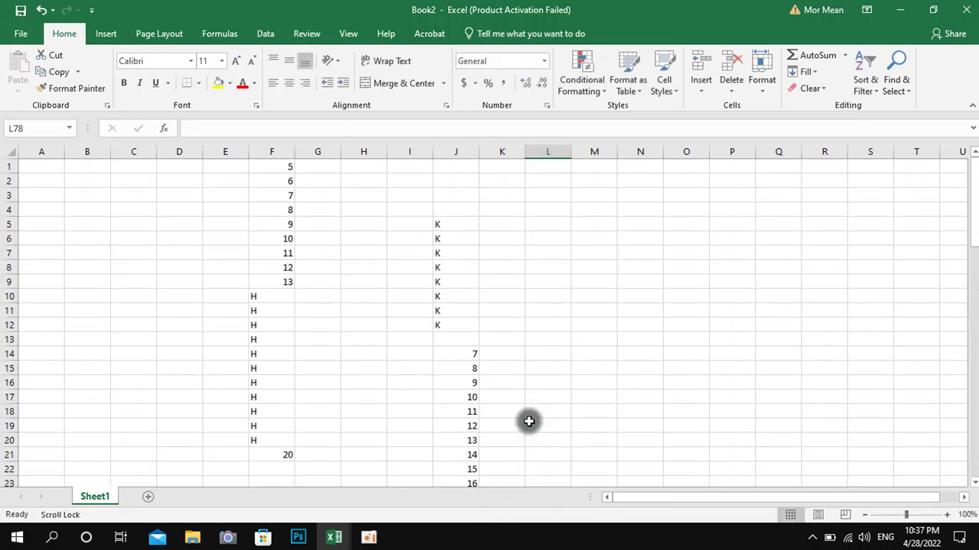
scroll(525, 410, down, 20)
scroll(523, 407, up, 6)
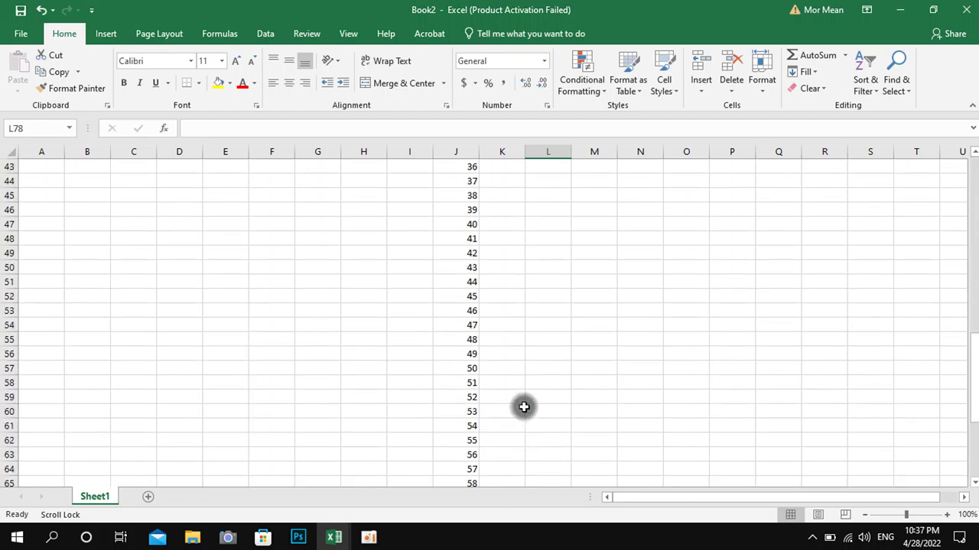
scroll(524, 407, down, 6)
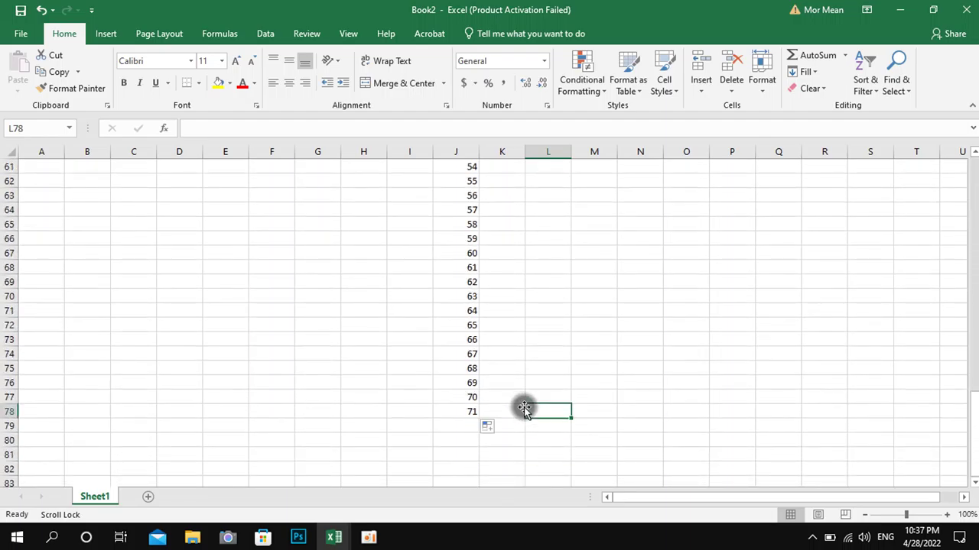
click(464, 431)
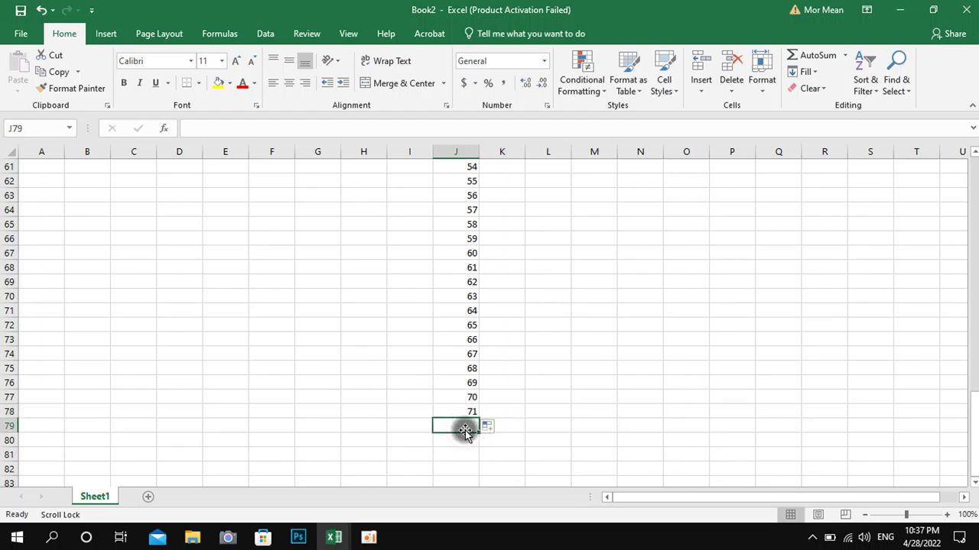
text(=)
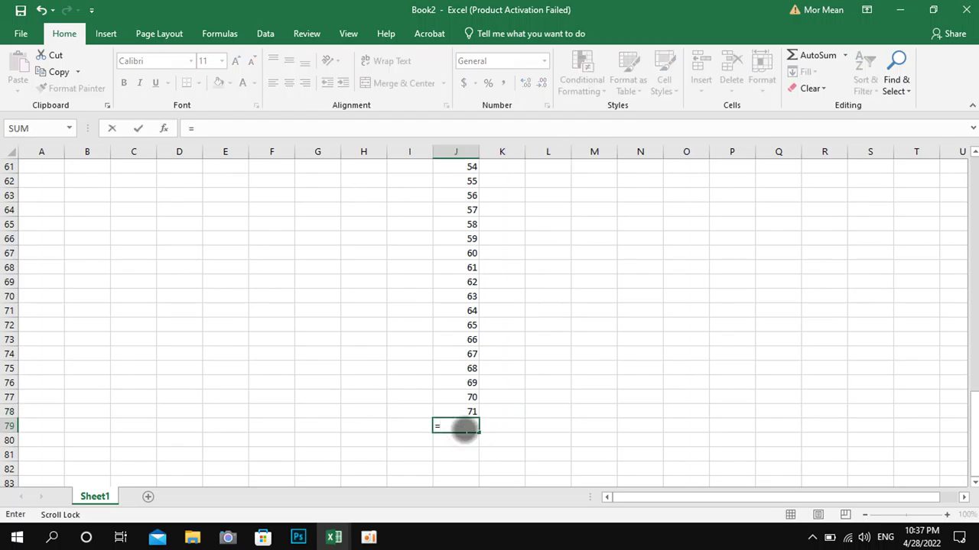
text(c)
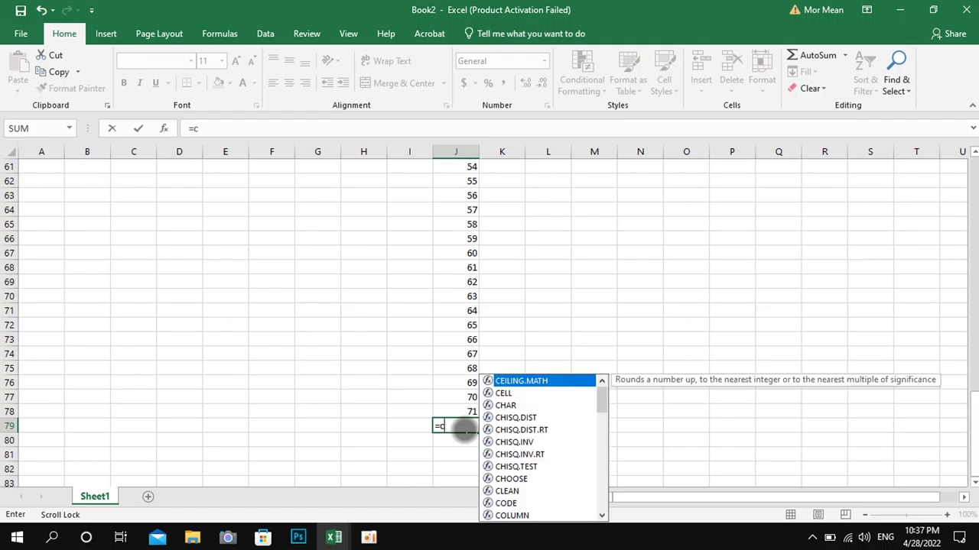
text(u)
key(BackSpace)
text(o)
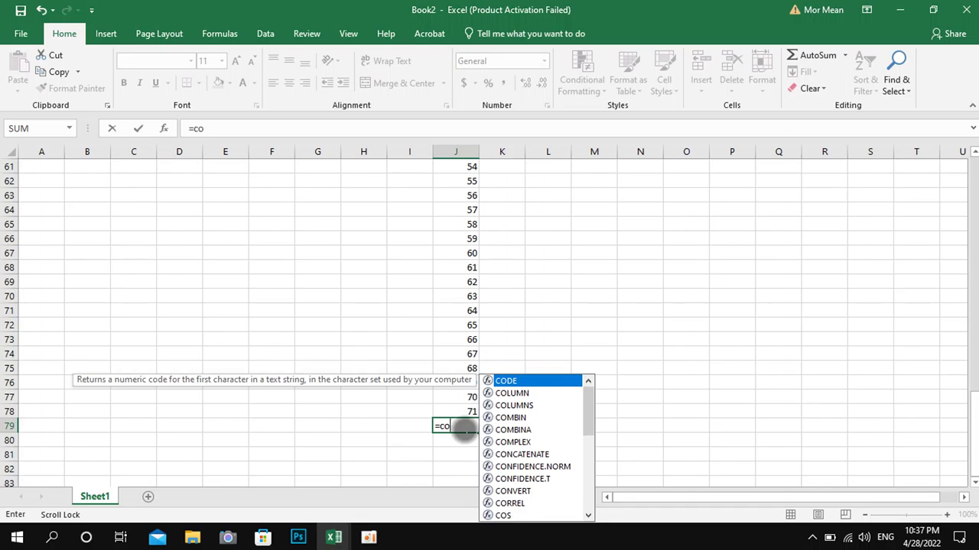
text(un)
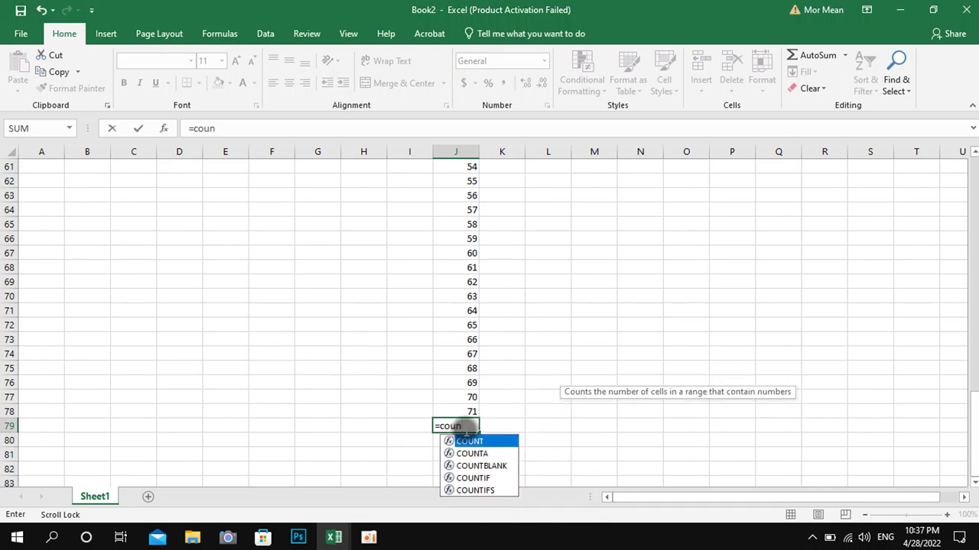
text(t)
key(Caps_Lock)
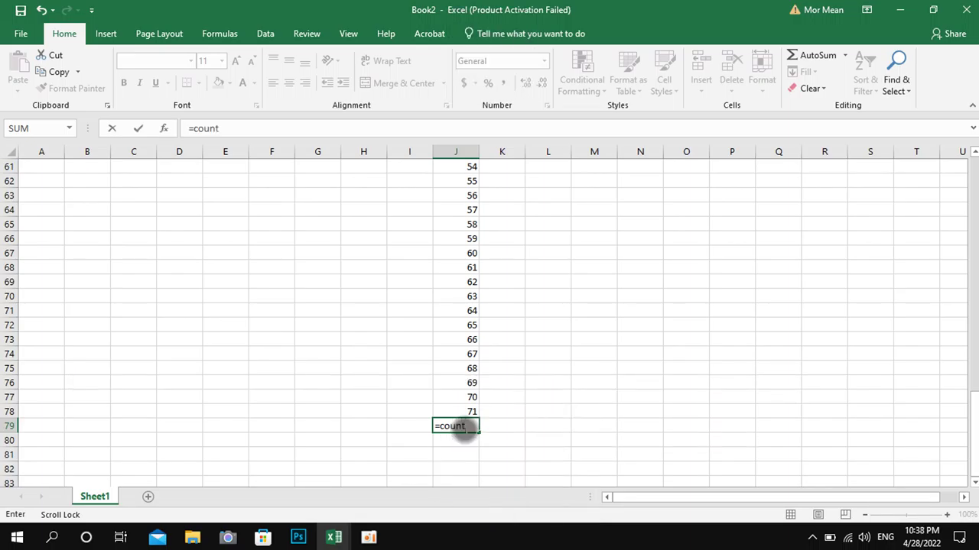
key(Caps_Lock)
text(a)
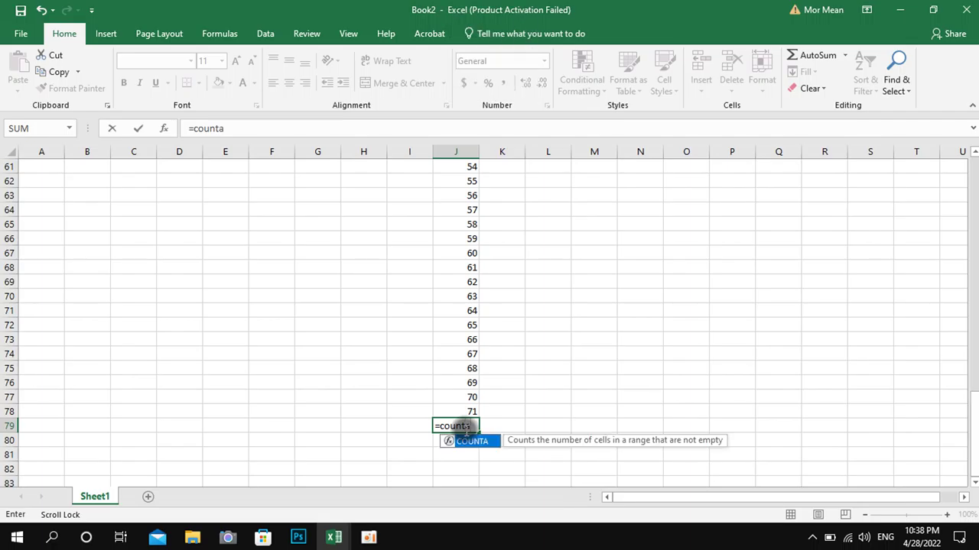
text(()
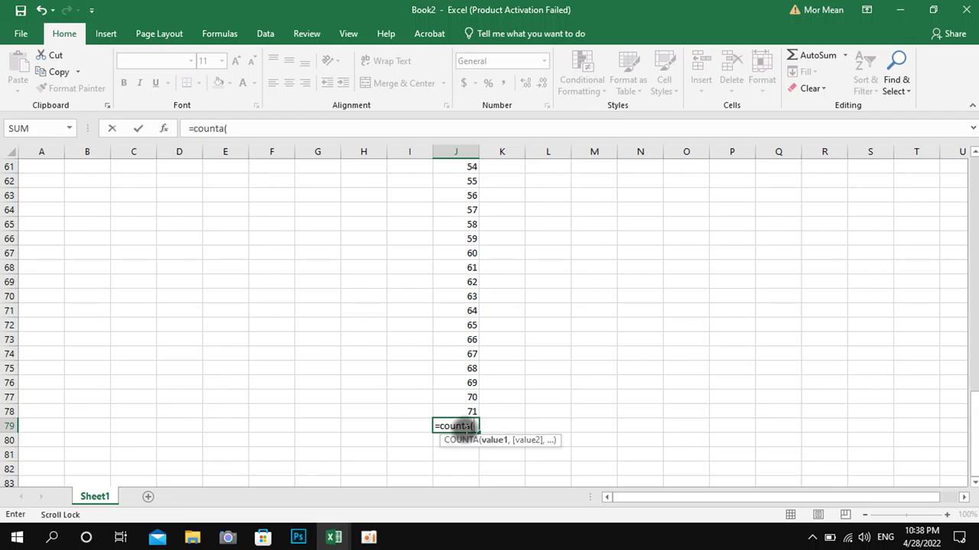
scroll(471, 383, up, 14)
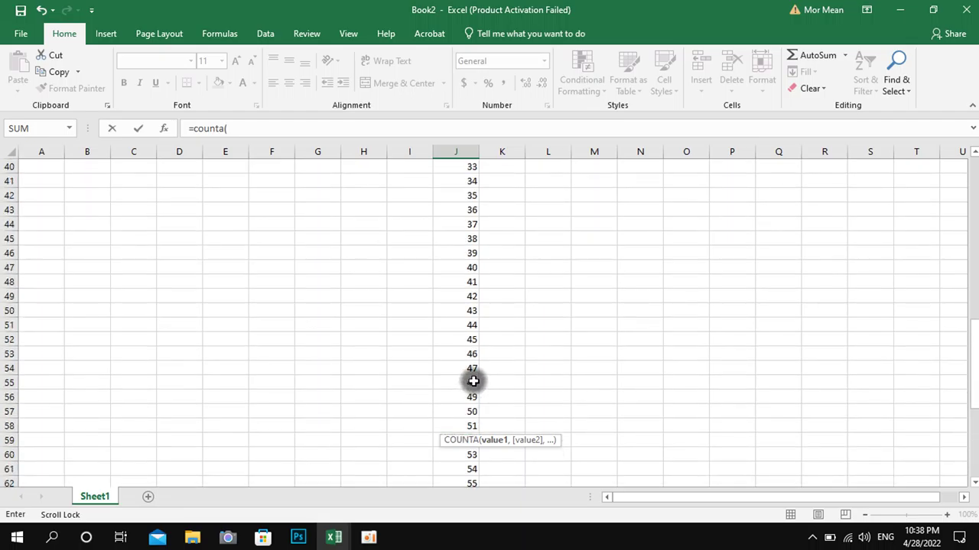
scroll(473, 382, up, 6)
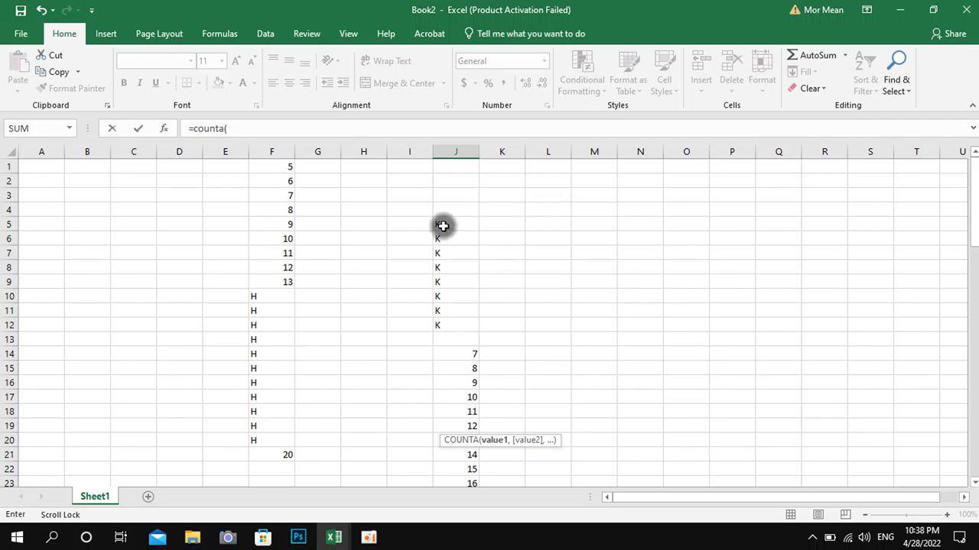
drag(442, 226, 465, 253)
key(Return)
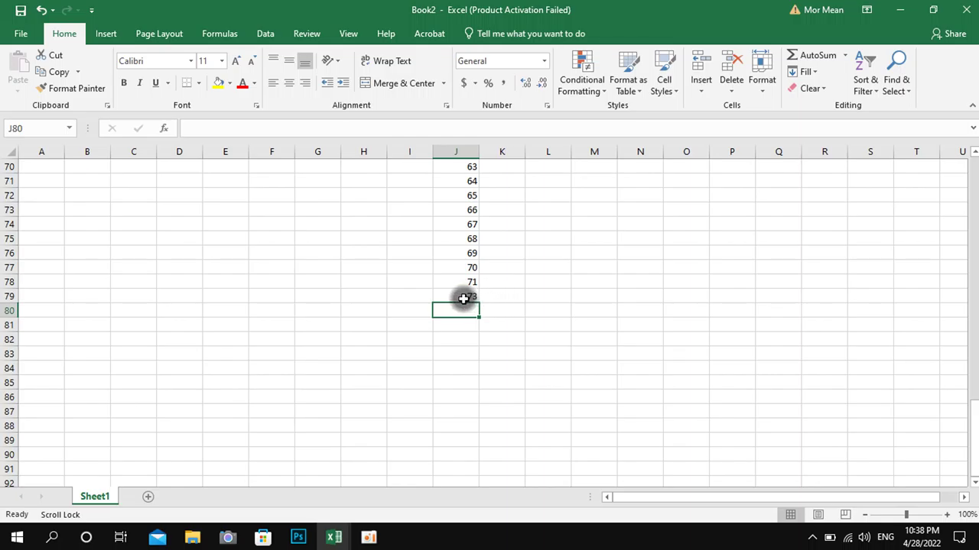
Review the text and number cells in column J against the COUNTA result in J79, and compare with column F
scroll(493, 306, up, 14)
scroll(493, 307, up, 9)
scroll(493, 306, down, 4)
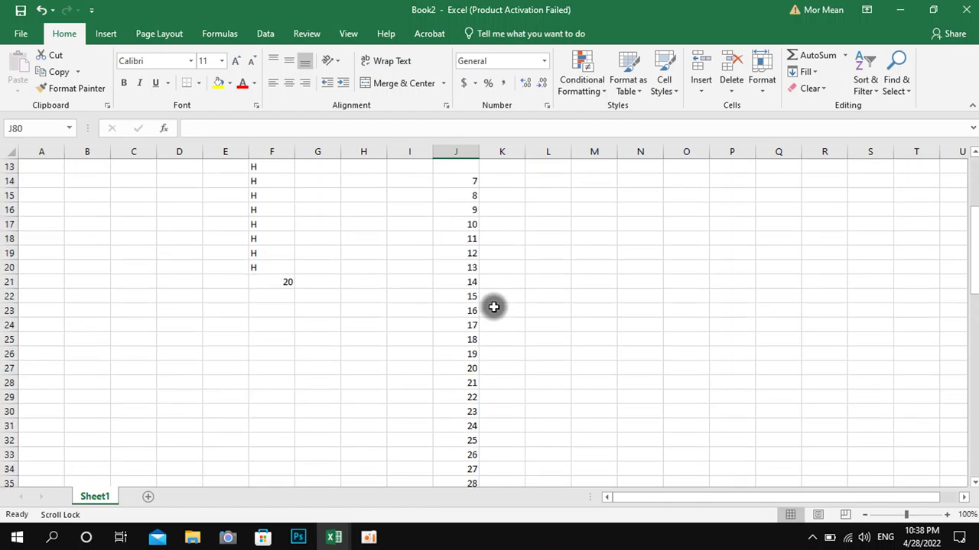
scroll(493, 306, up, 4)
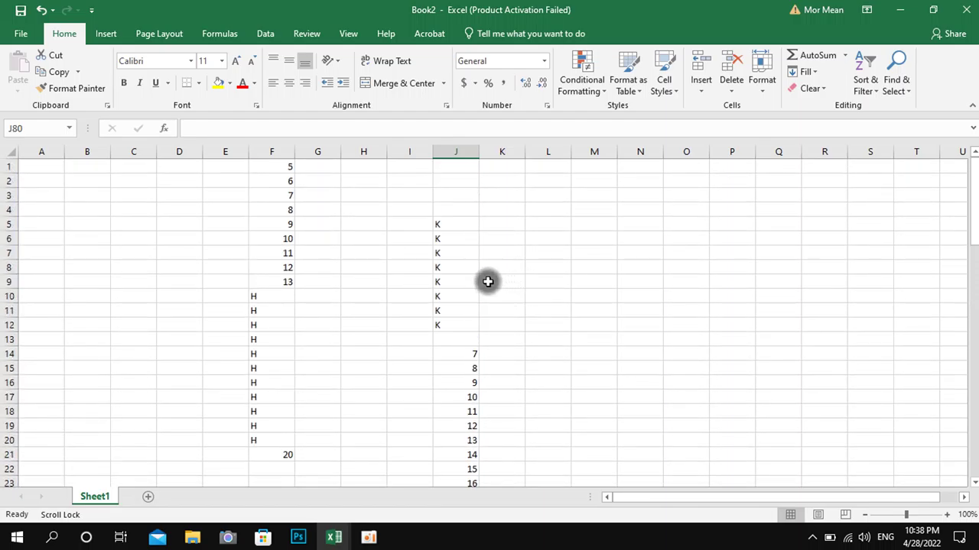
scroll(446, 280, down, 5)
scroll(446, 280, up, 5)
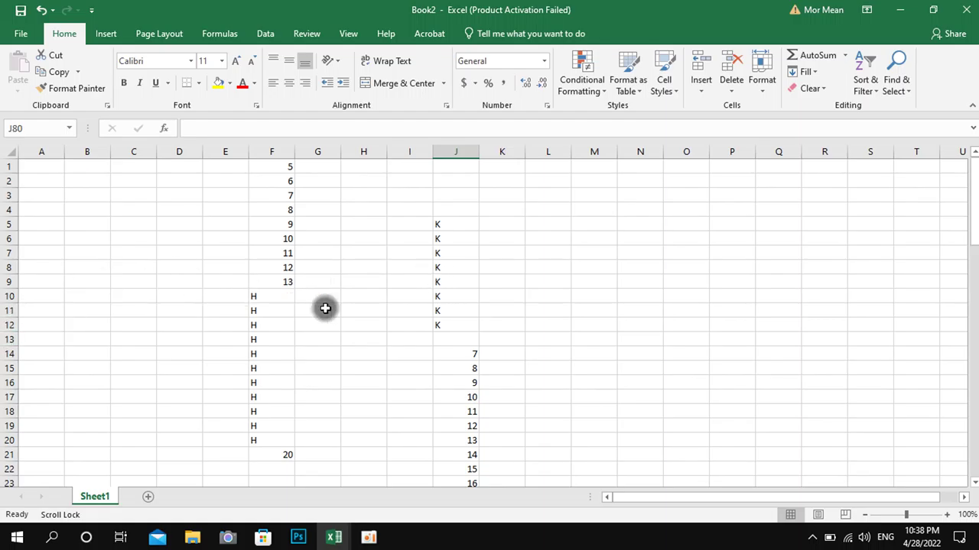
scroll(498, 339, down, 20)
scroll(482, 357, up, 2)
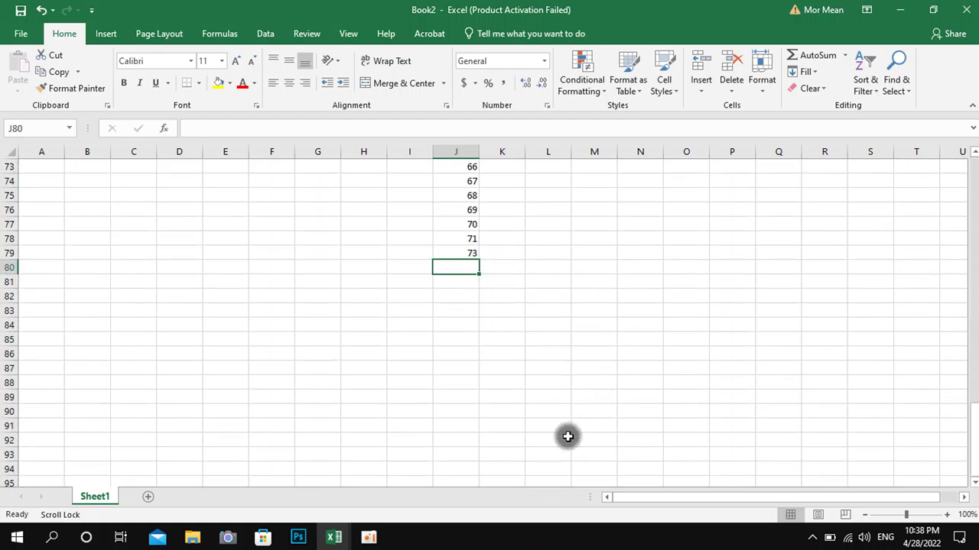
scroll(538, 423, up, 19)
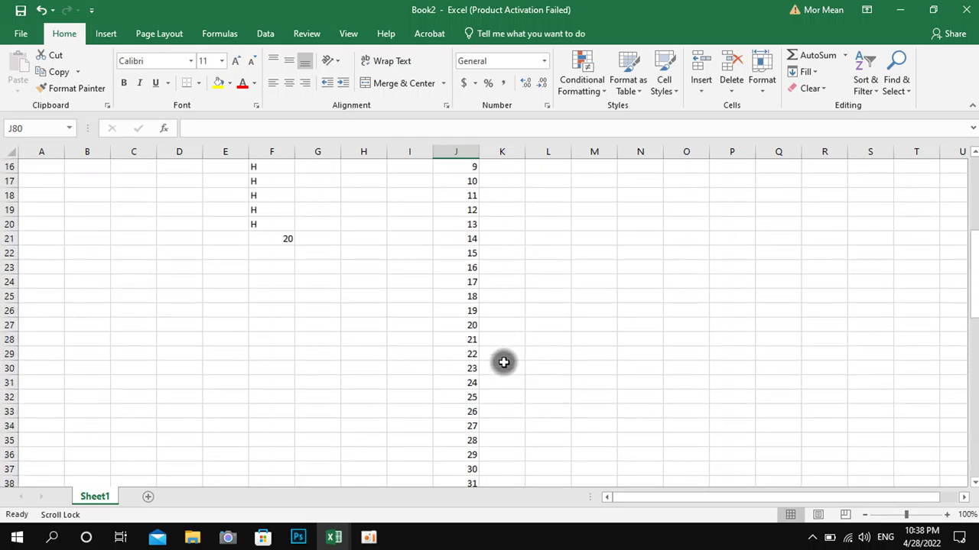
scroll(447, 361, up, 5)
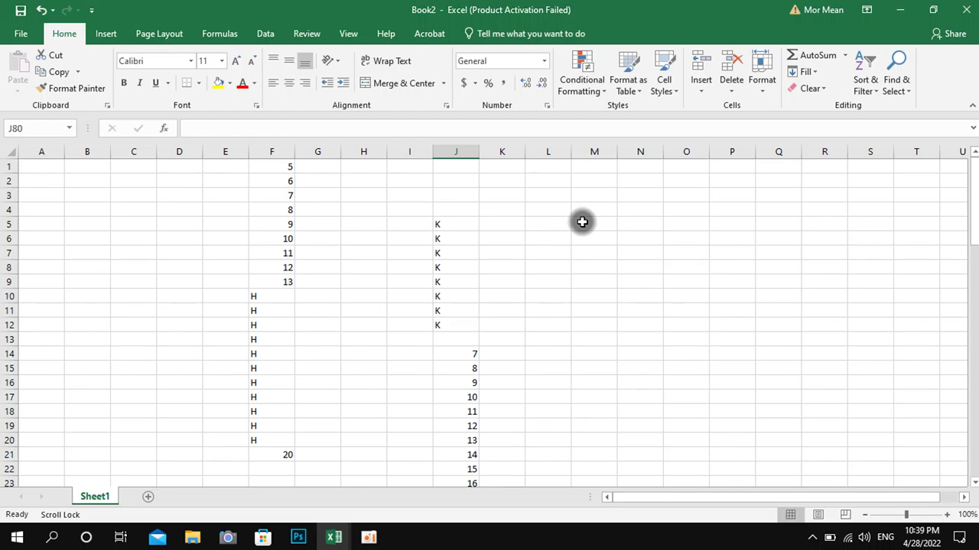
Minimize the open workbook windows to show the desktop
click(896, 23)
click(903, 9)
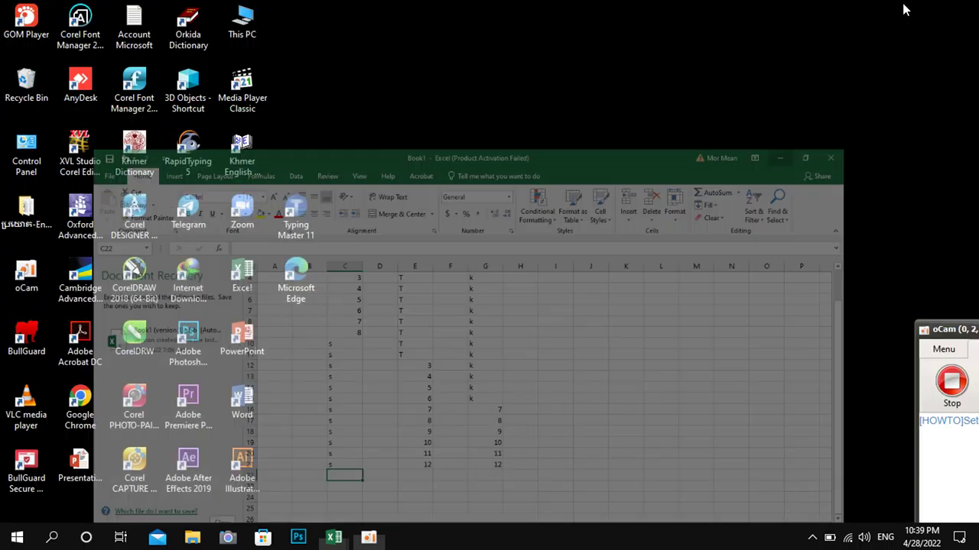